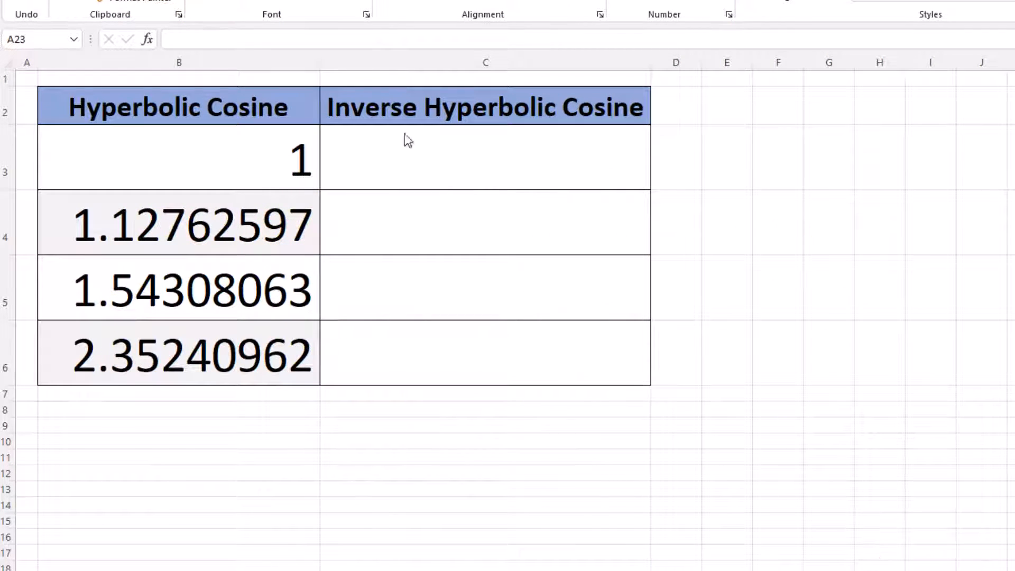
- Search the function library for "Hyperbolic cosine", compare the COSH, IMCOSH and ACOSH descriptions, and insert ACOSH into cell C3
click(437, 160)
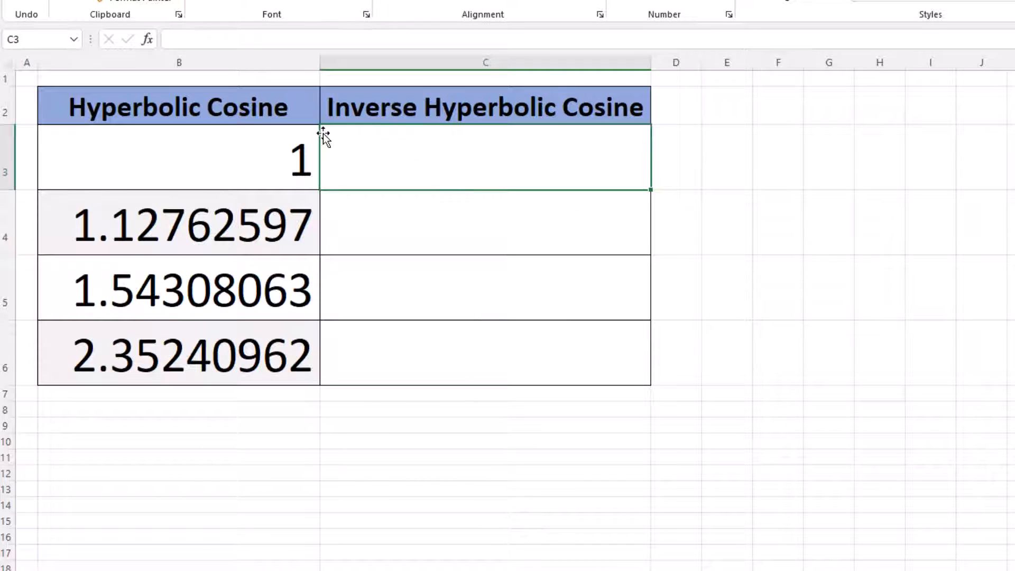
click(147, 40)
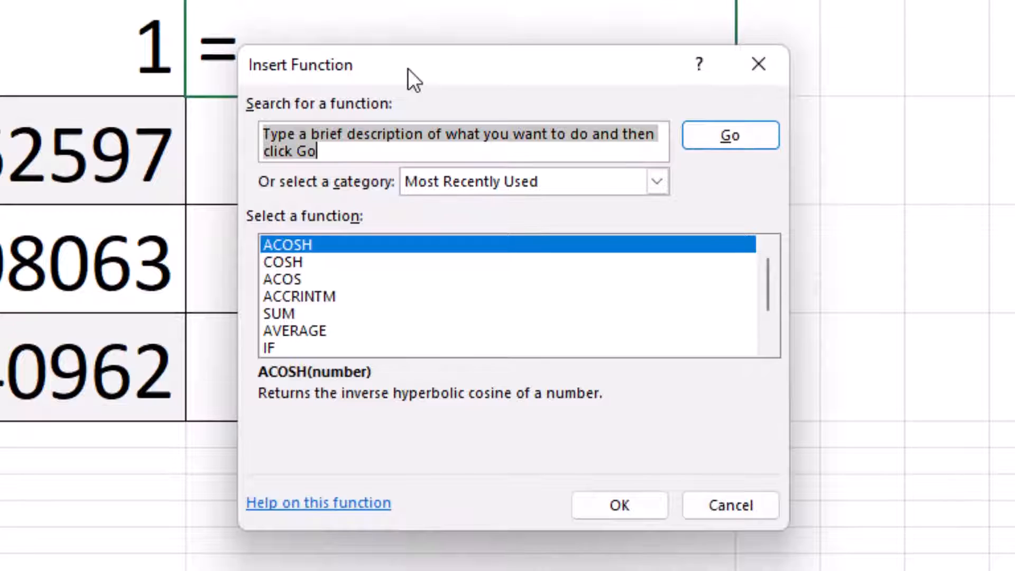
text(Hyperbolic cosine)
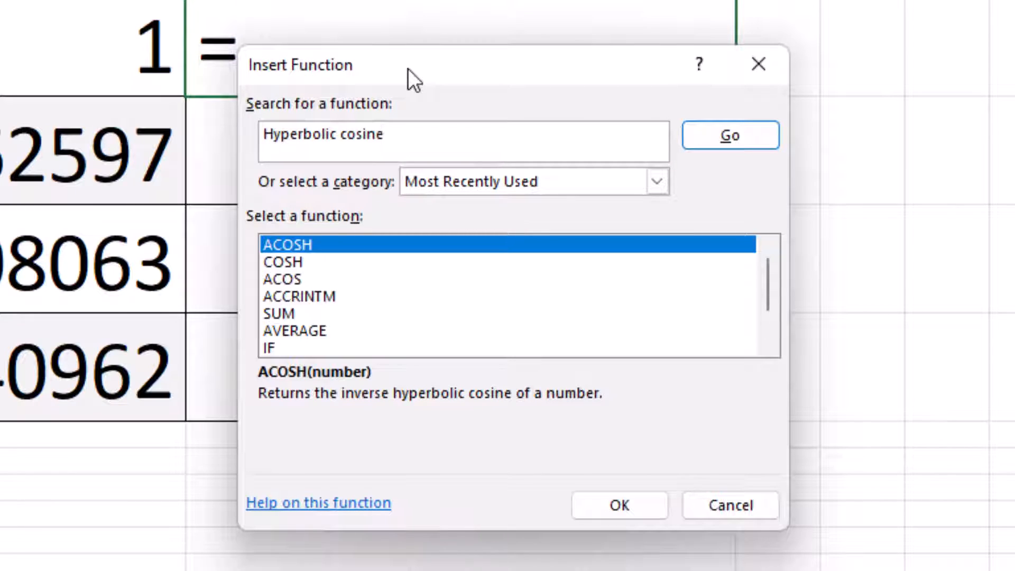
click(743, 129)
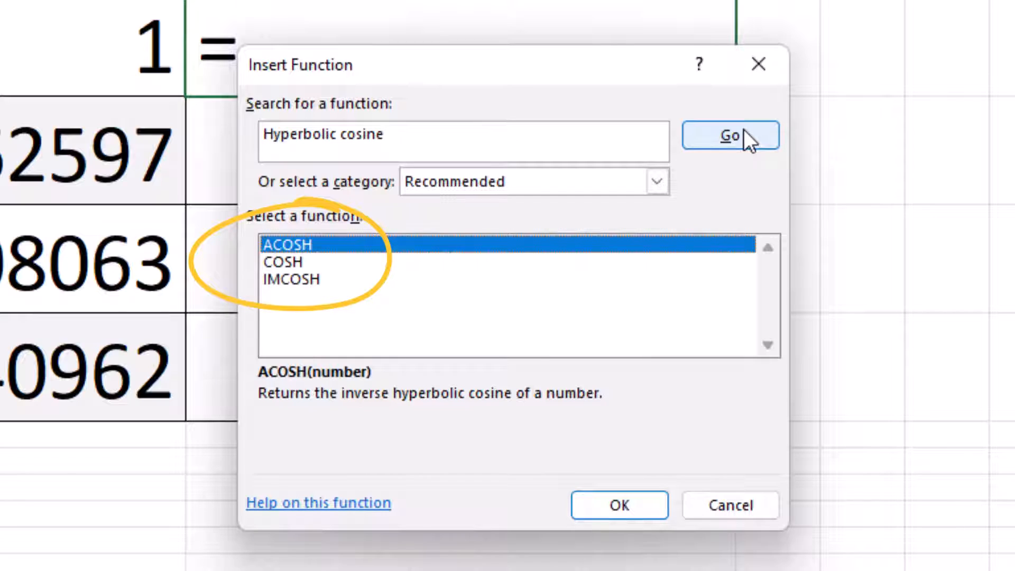
click(283, 264)
click(315, 280)
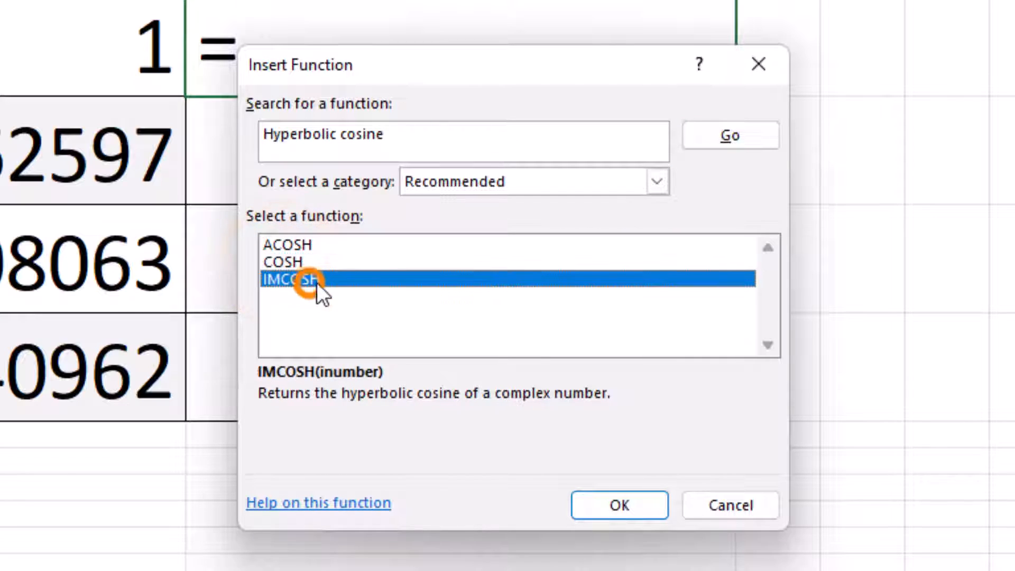
click(294, 245)
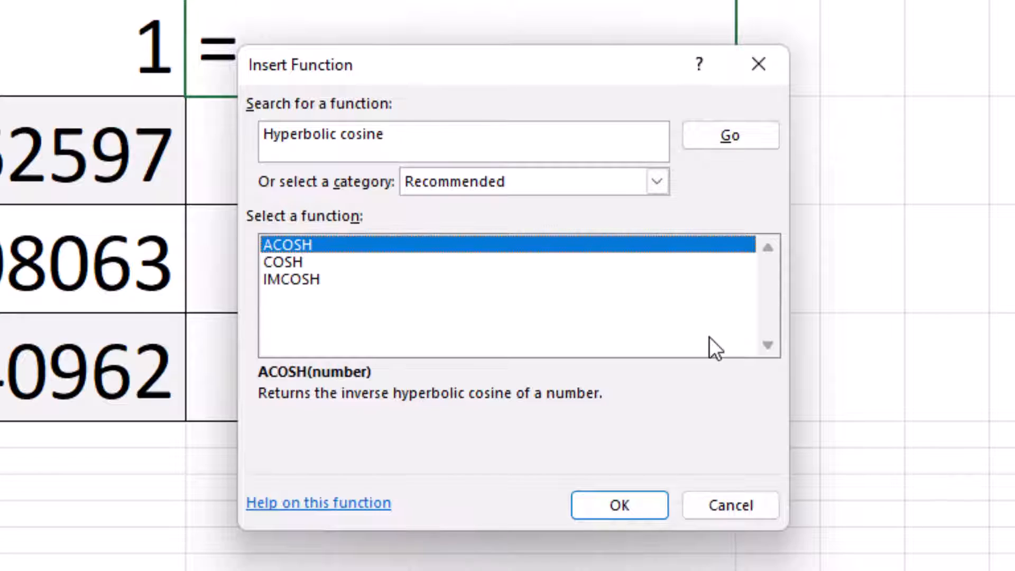
click(640, 502)
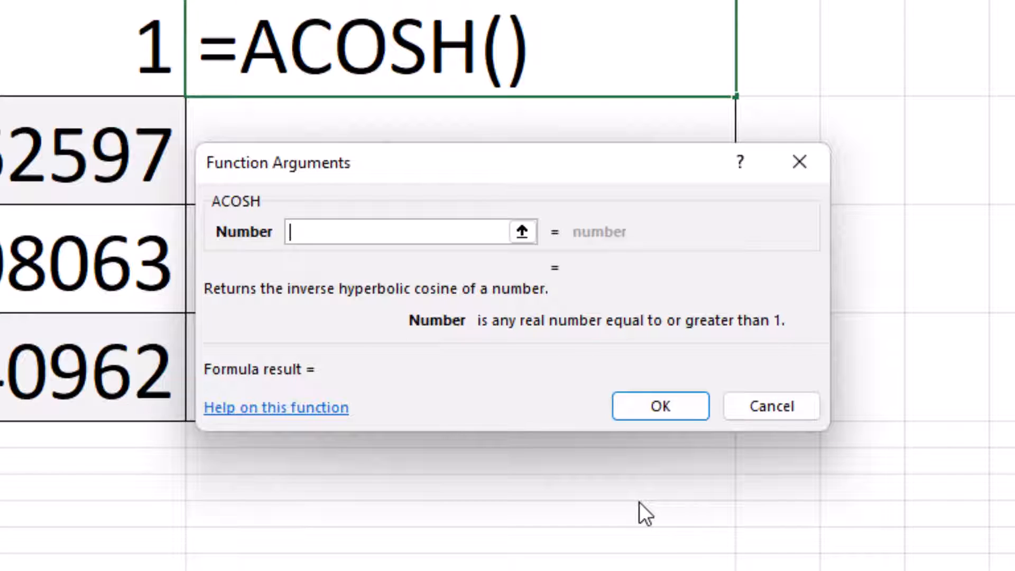
- Use cell B3 as the ACOSH function's Number argument and complete the formula in C3
click(383, 232)
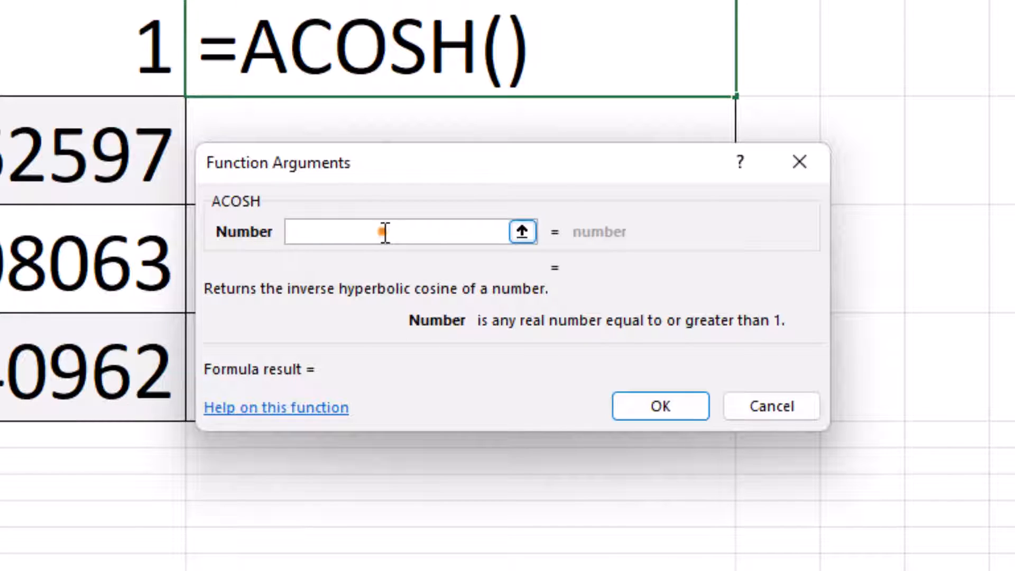
click(64, 48)
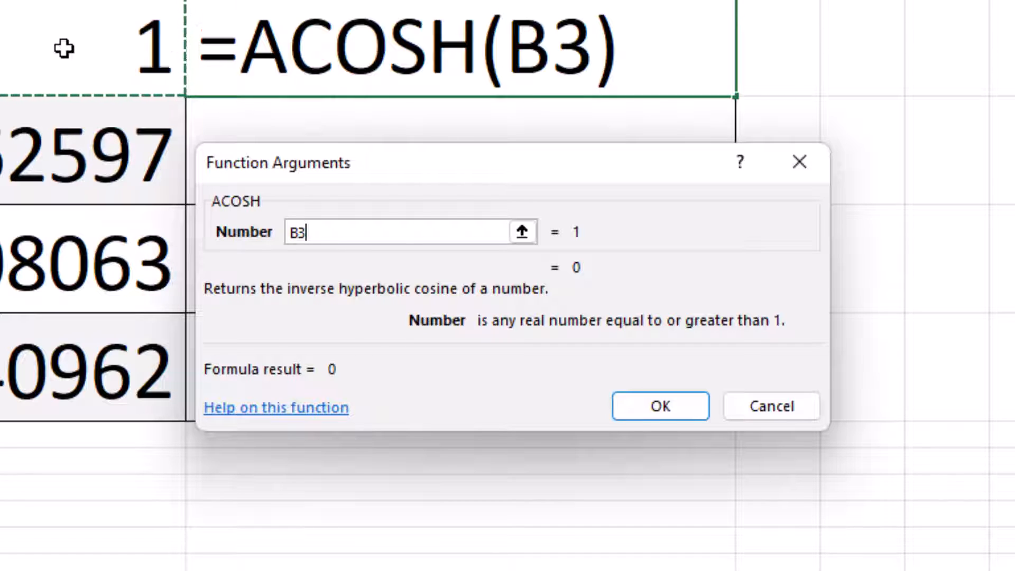
click(655, 402)
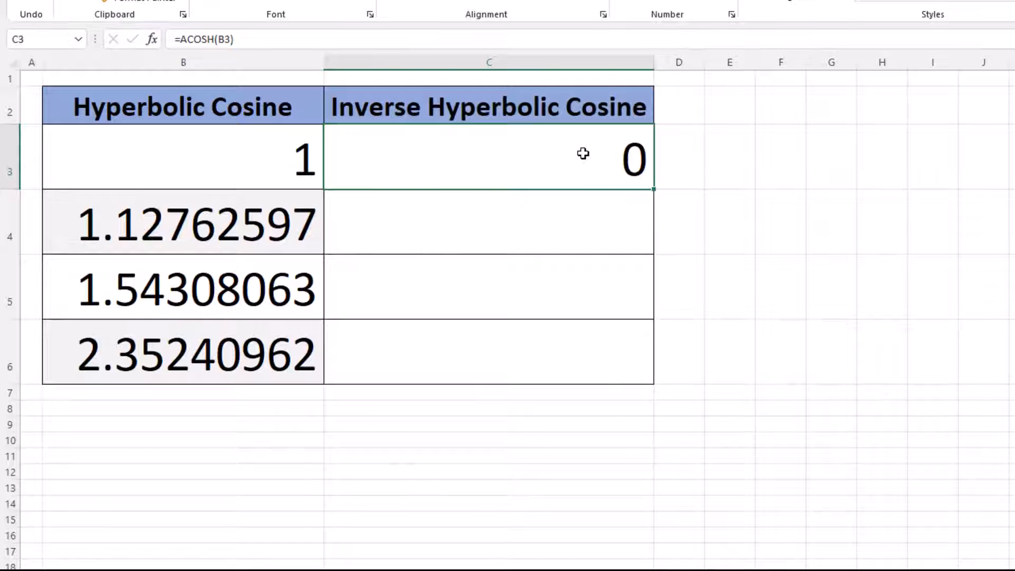
- Inspect the formula in cell C3 and leave it as it is
click(583, 154)
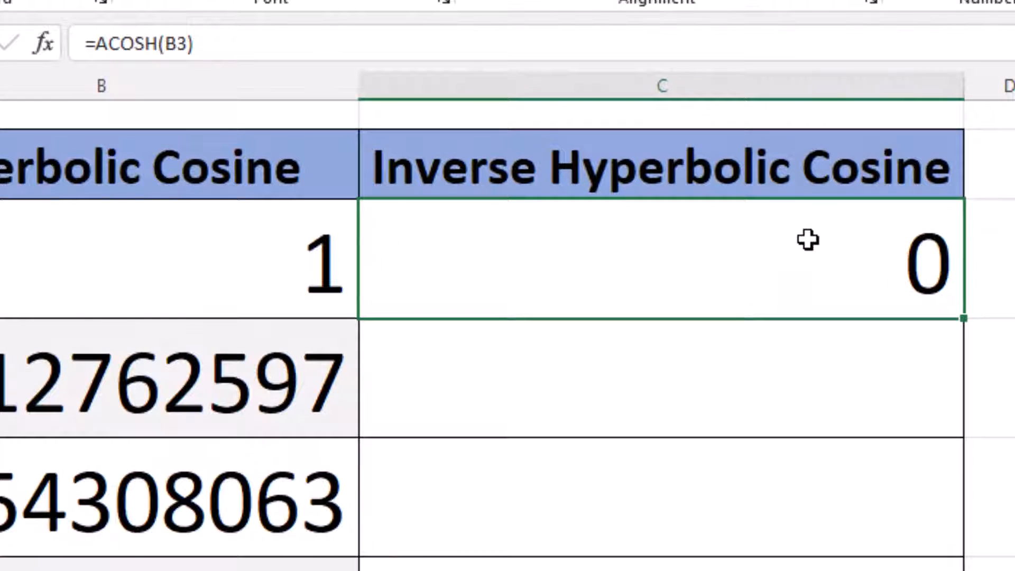
click(220, 45)
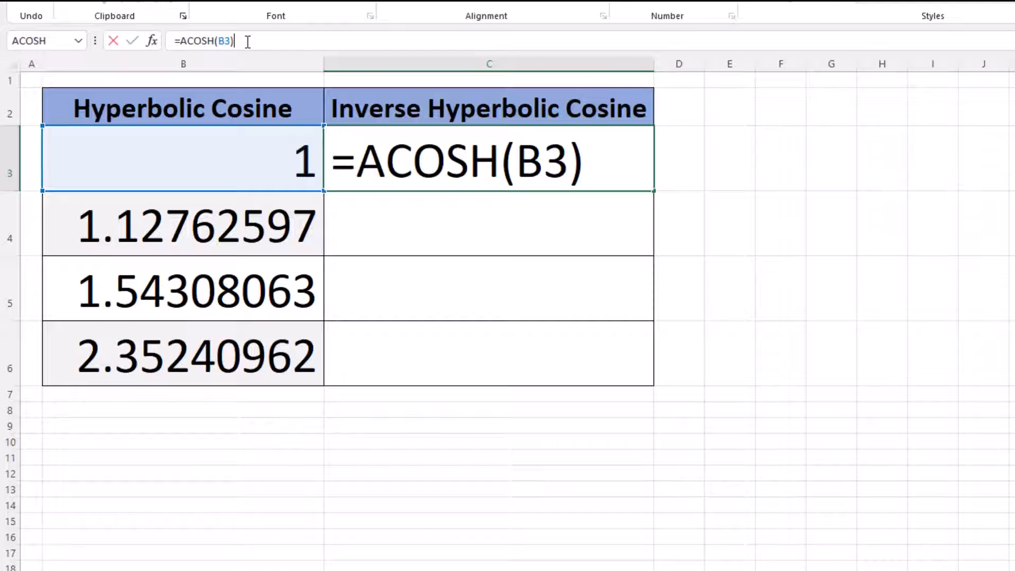
key(ctrl+Return)
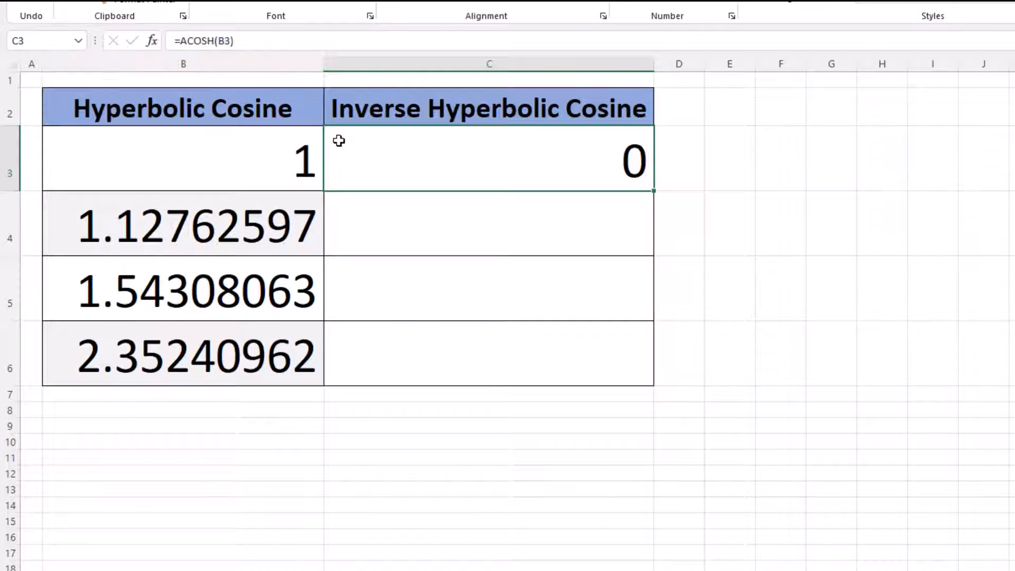
- Insert the recently used ACOSH function into cell C4 with B4 as its Number argument
click(398, 231)
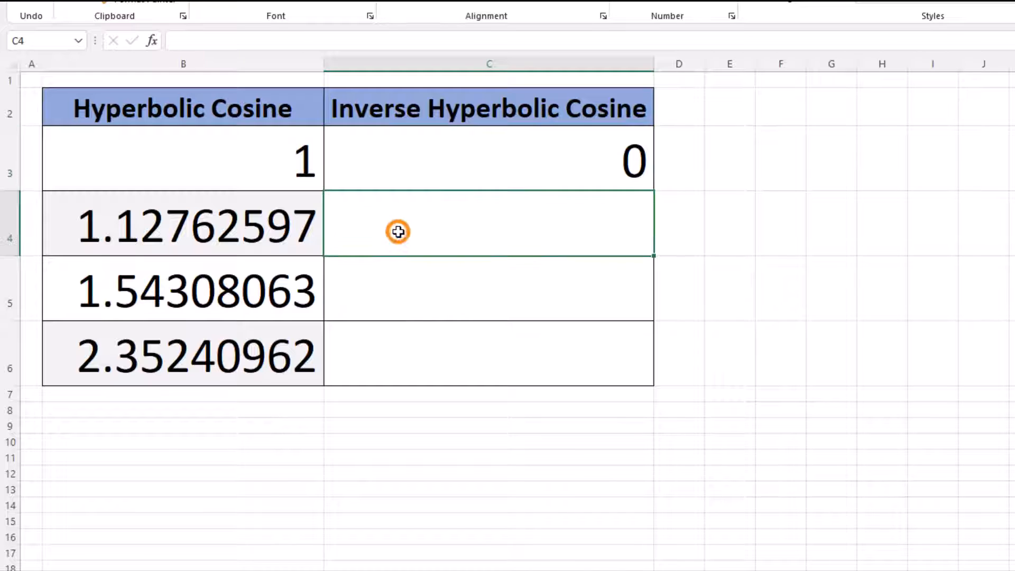
click(152, 45)
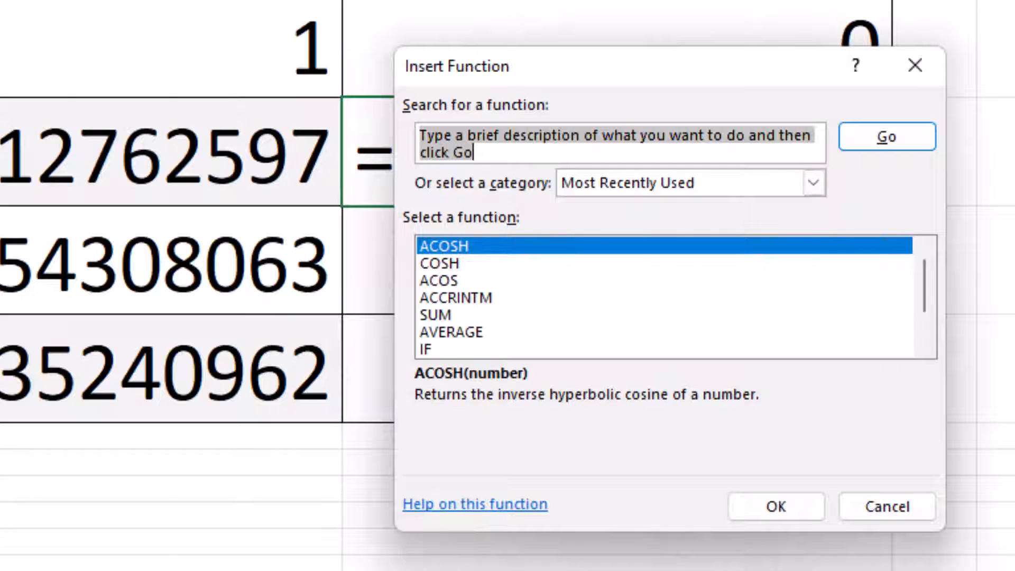
click(534, 240)
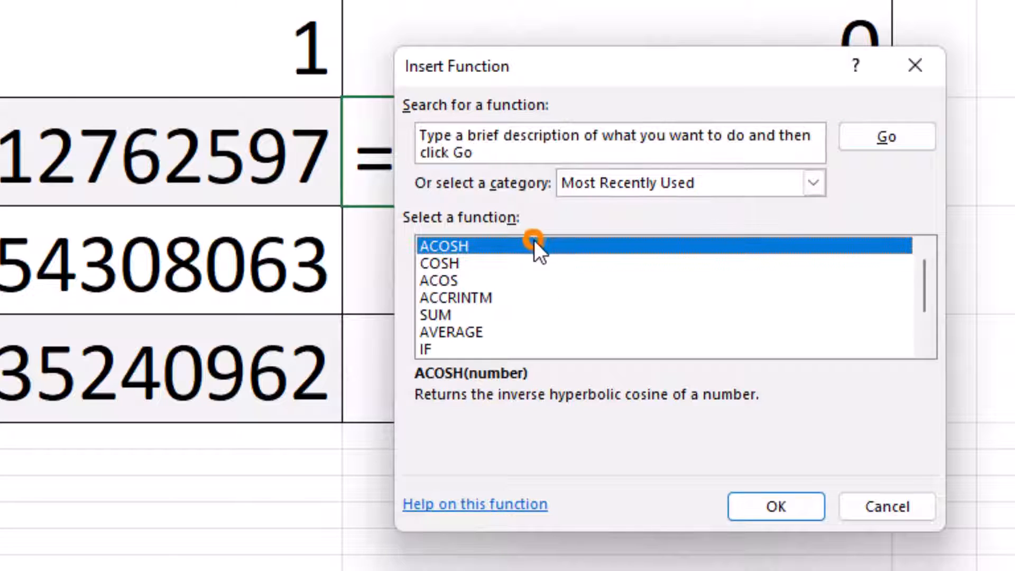
click(754, 503)
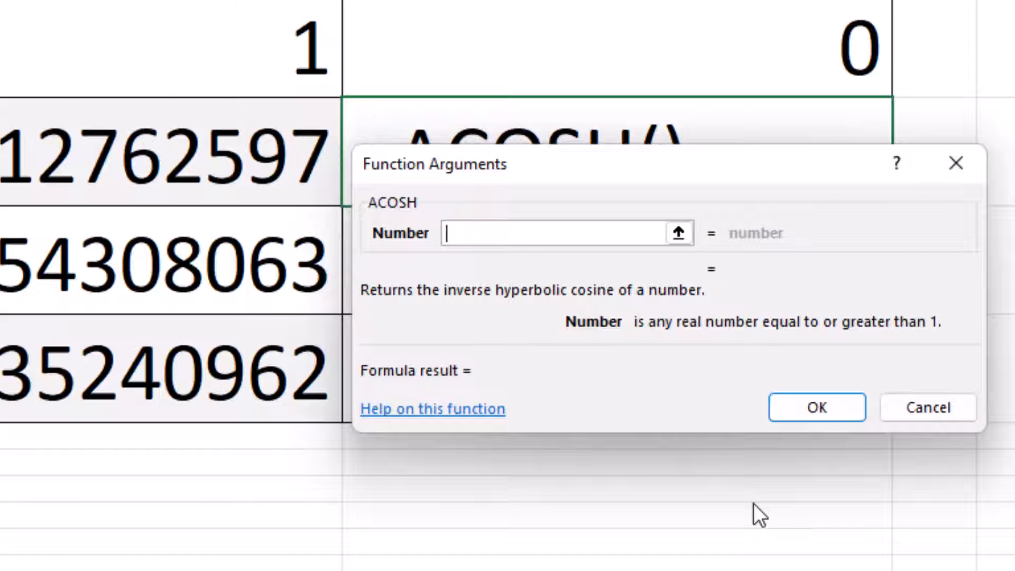
click(255, 132)
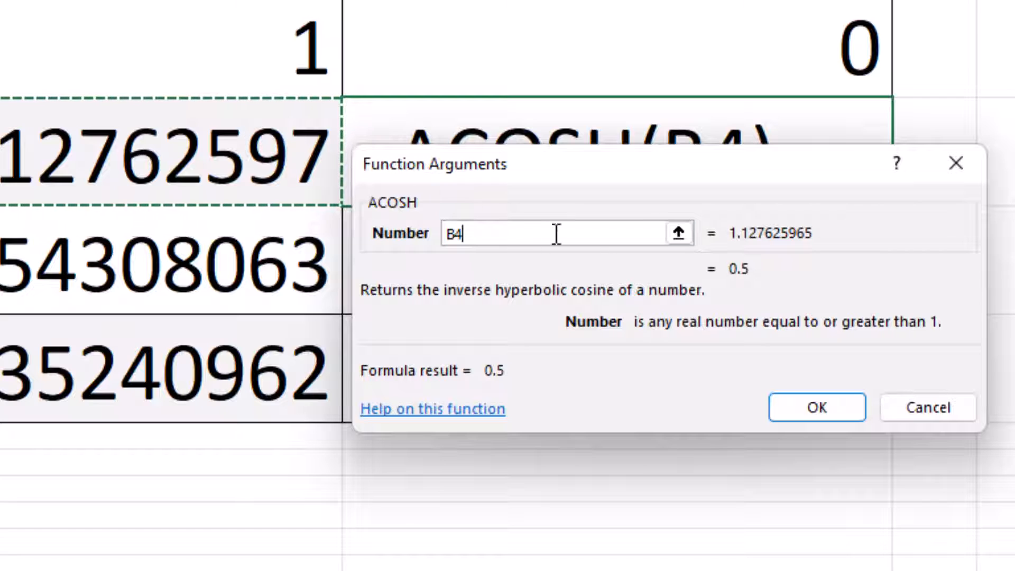
click(823, 403)
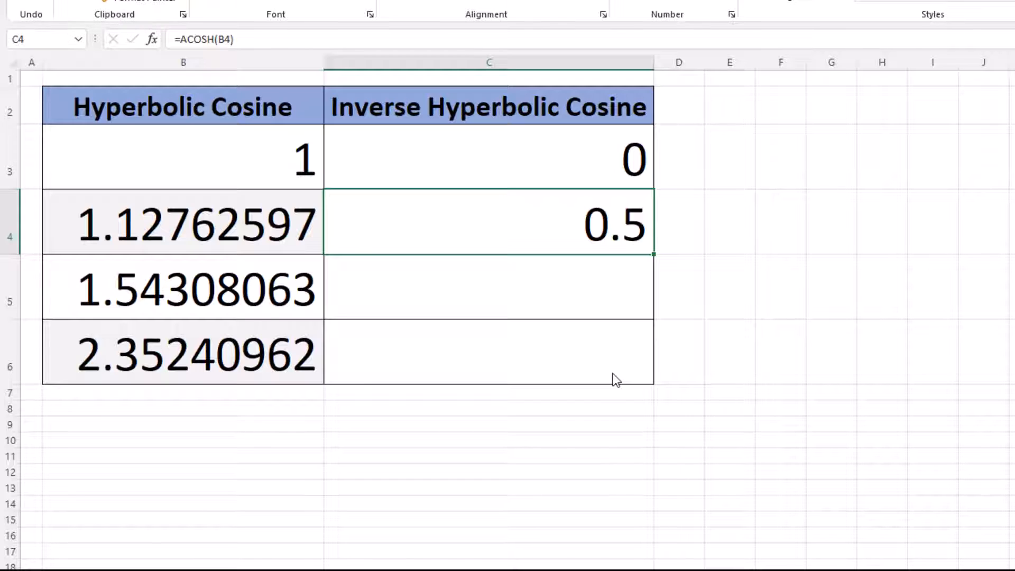
- Enter the formula =acosh(b5) directly in cell C5
click(567, 295)
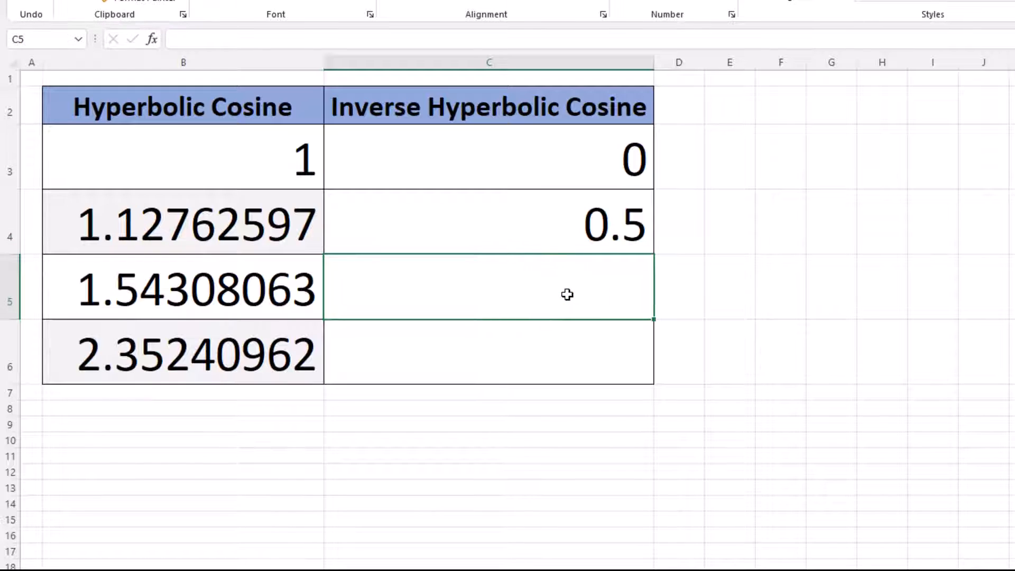
text(=)
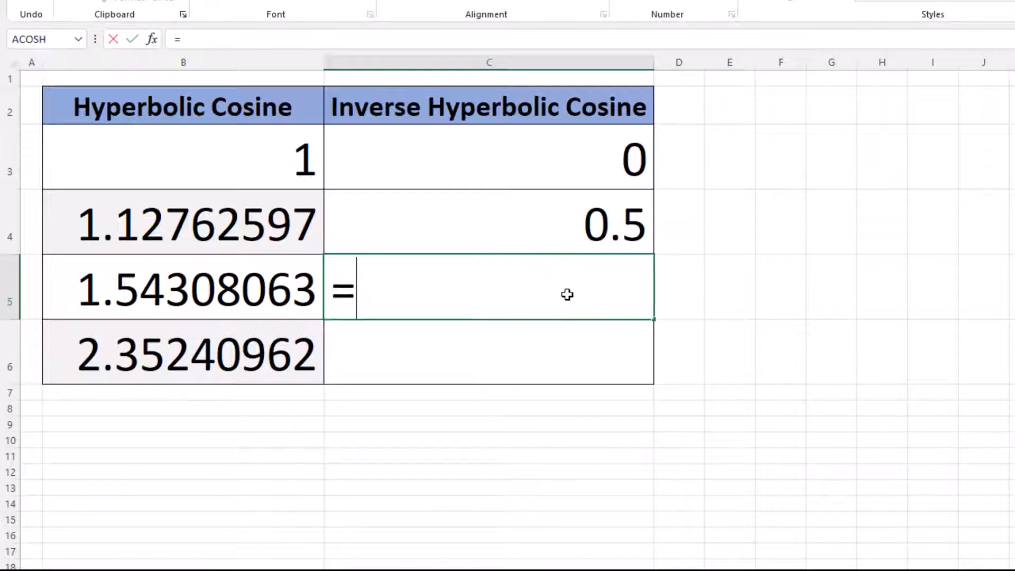
text(a)
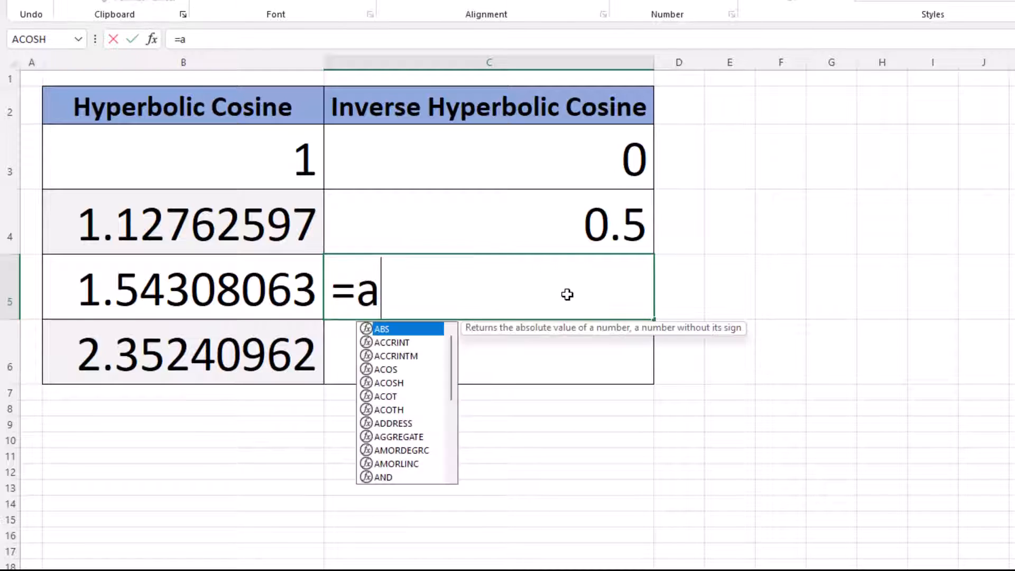
text(cosh)
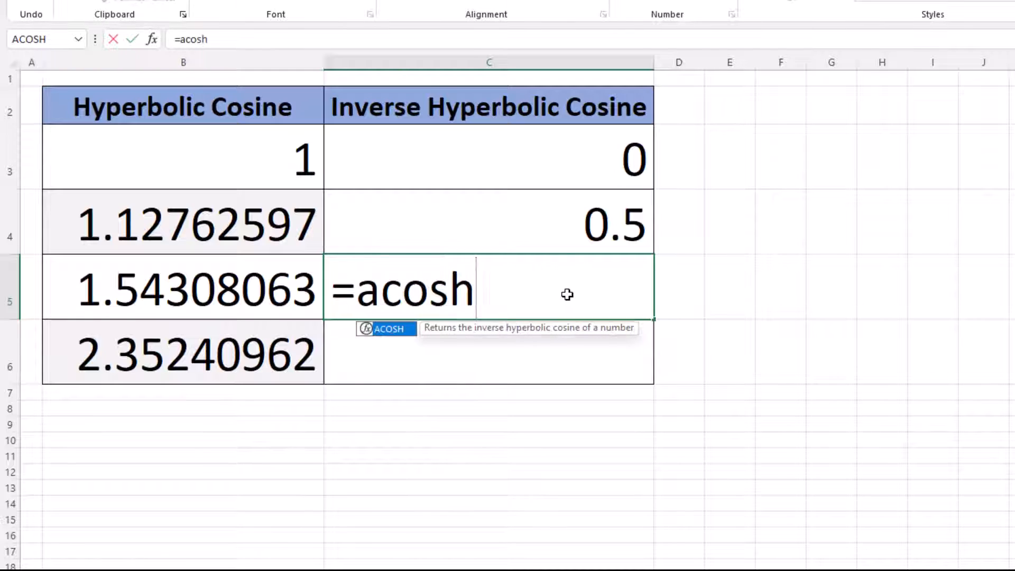
text(()
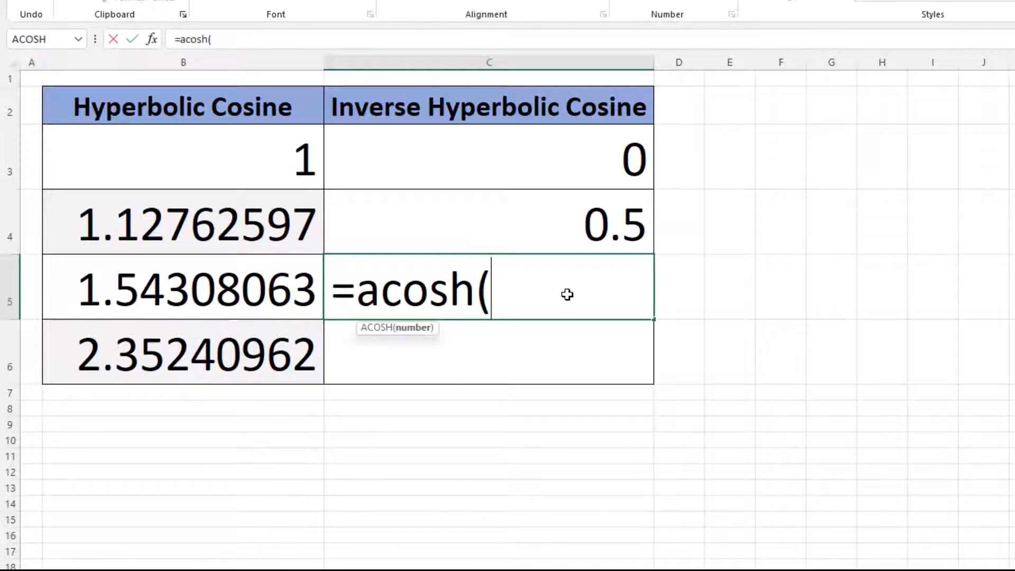
text(b5))
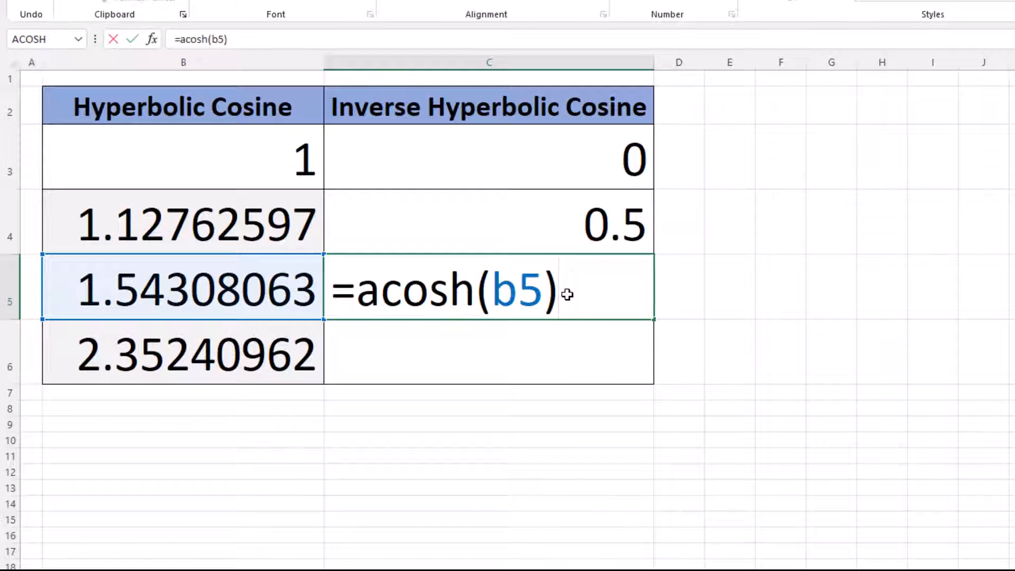
key(Return)
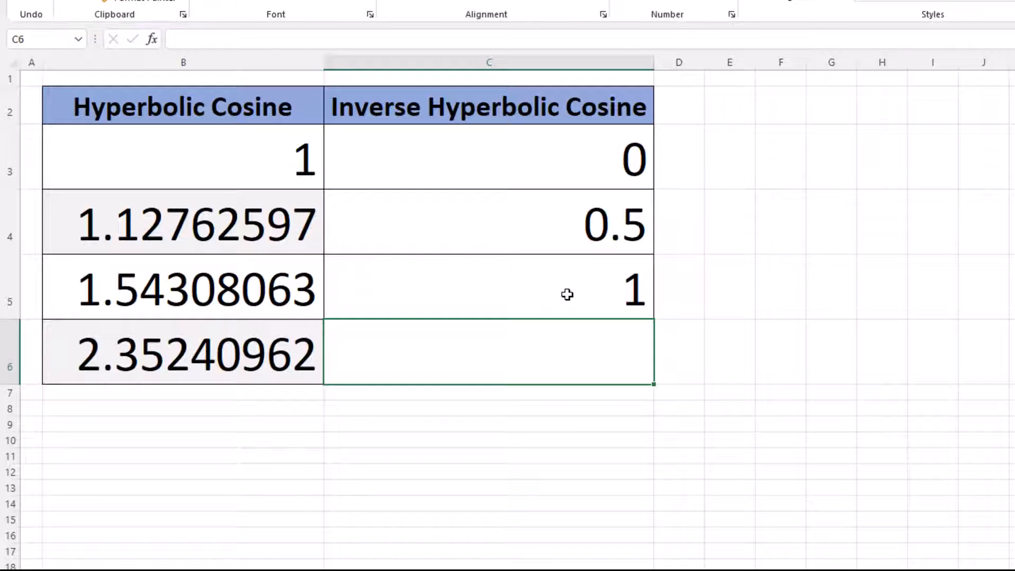
- Fill the formula from C5 down into C6, and undo that fill
click(568, 295)
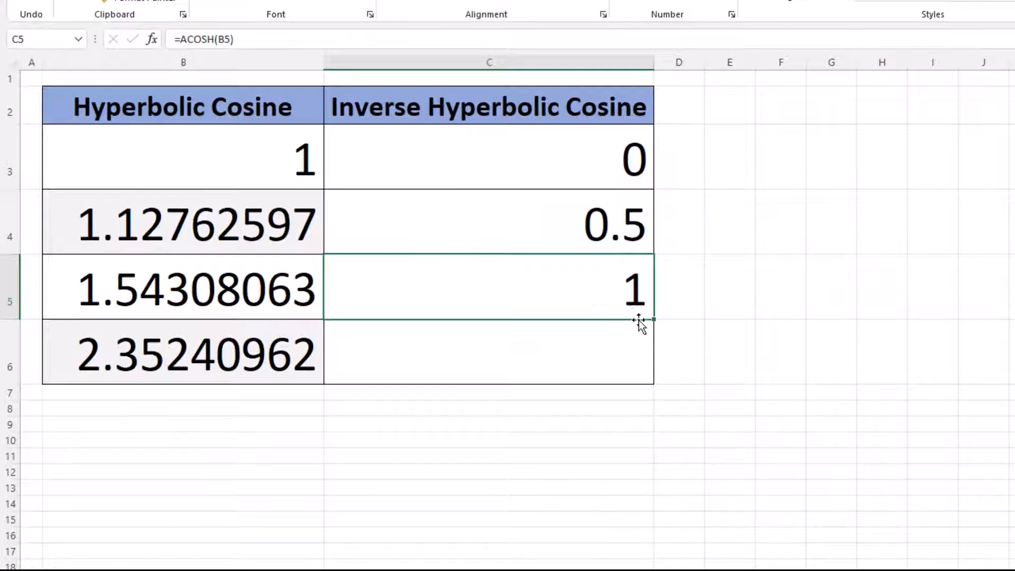
drag(654, 320, 655, 384)
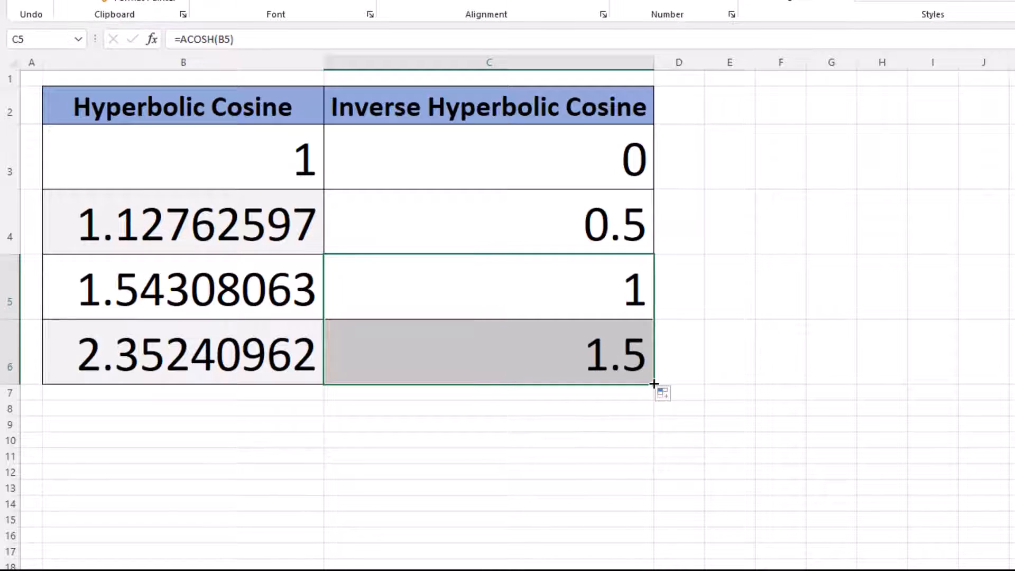
key(ctrl+z)
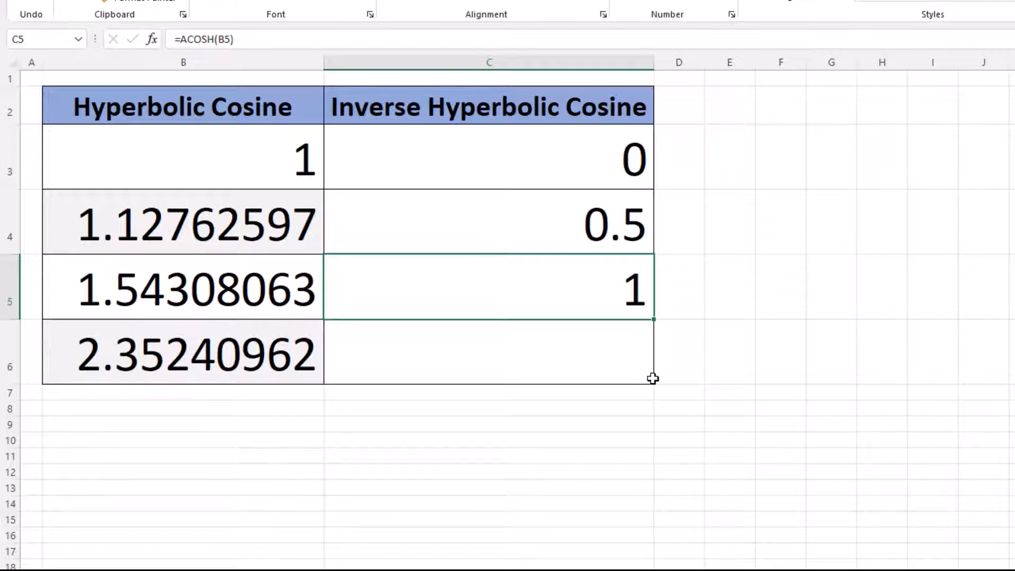
- Auto-fill the ACOSH formula from C5 down to the table's last row, C6
click(532, 285)
double_click(654, 319)
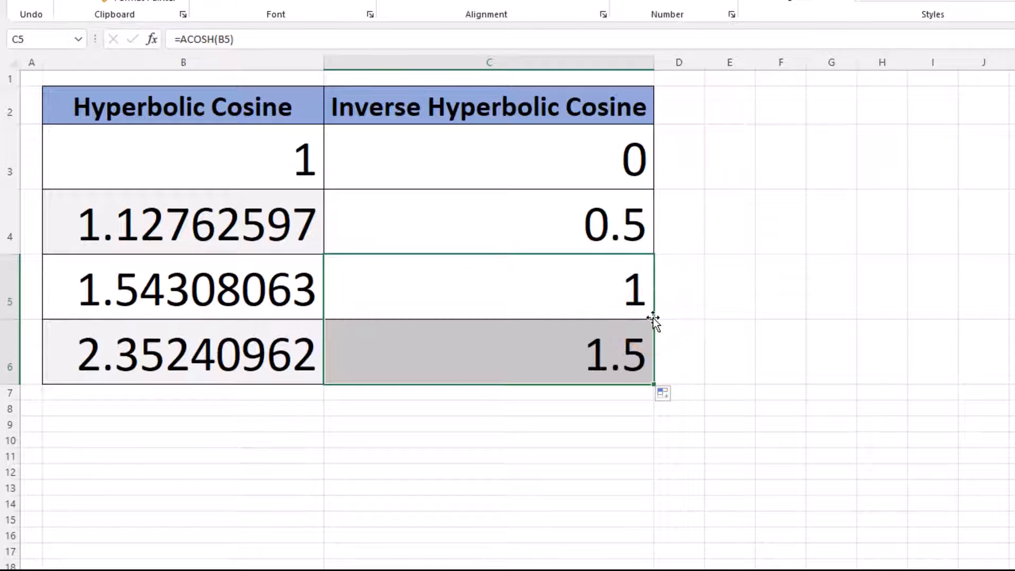